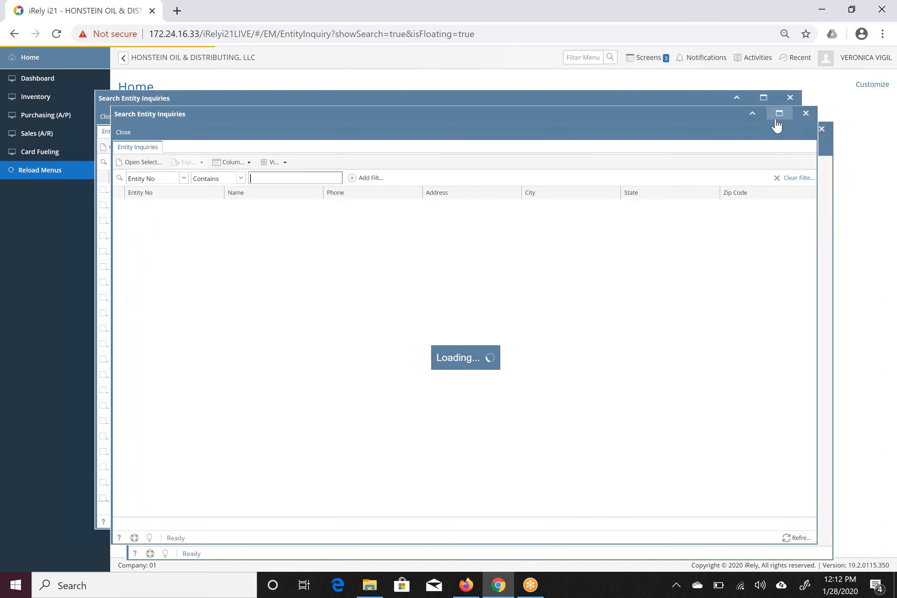
Close the duplicate entity search windows and filter Entity No by Desert Fox Paving's entity code
click(804, 118)
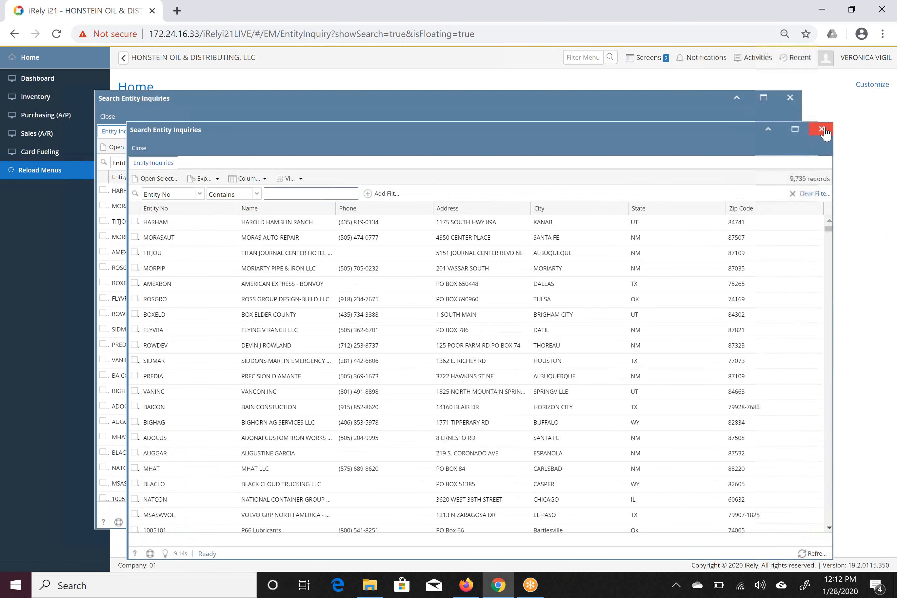
click(821, 130)
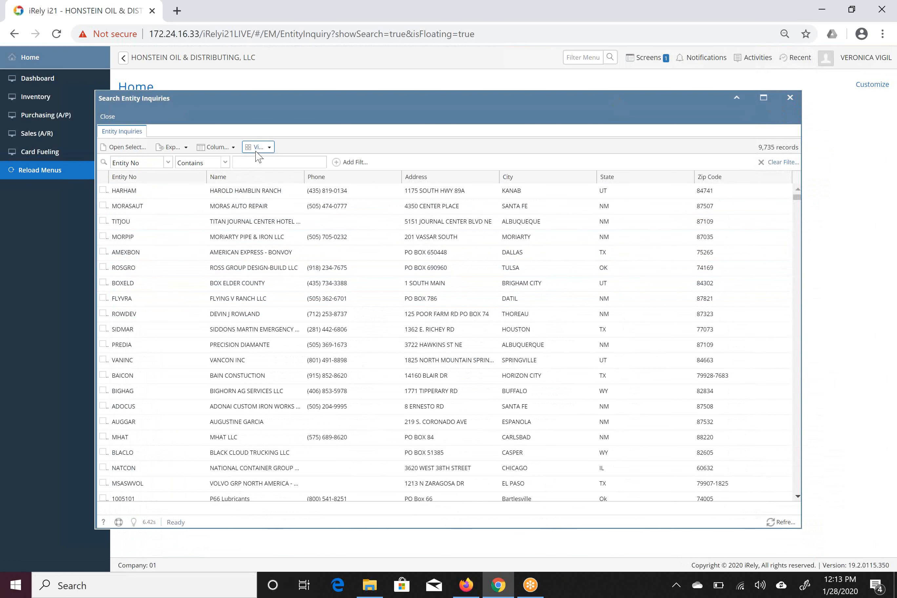
click(254, 162)
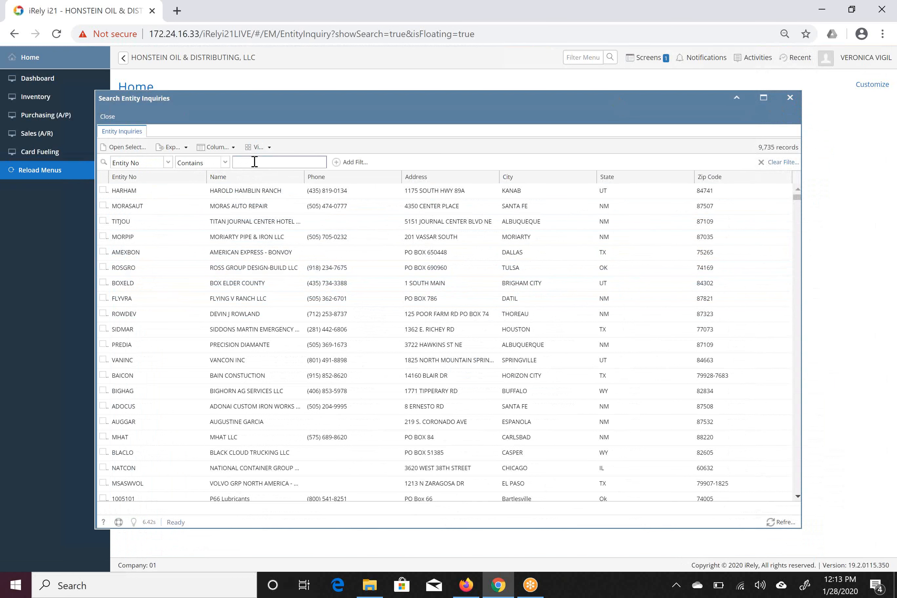
text(desfox)
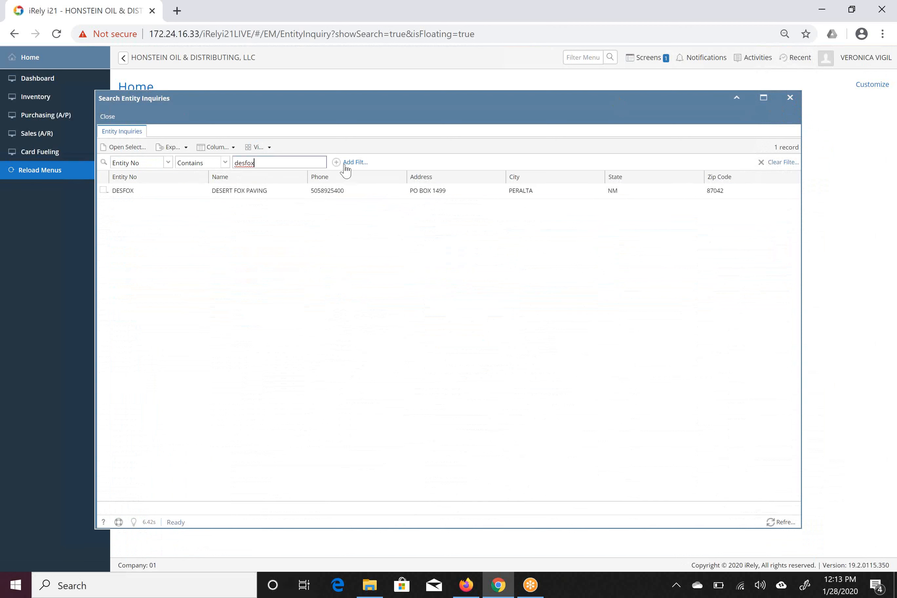
Add a second entity search filter for Name containing "desert"
click(340, 163)
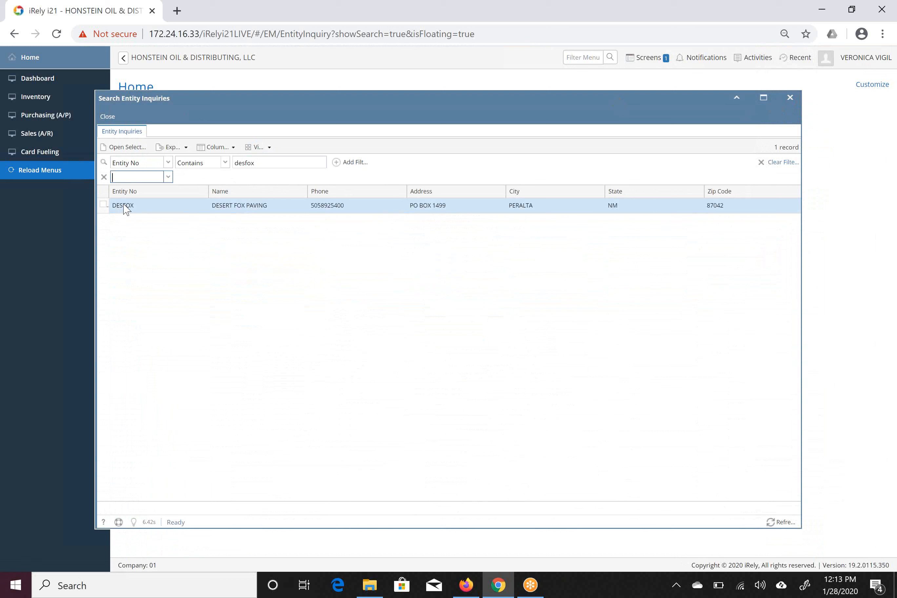
click(168, 179)
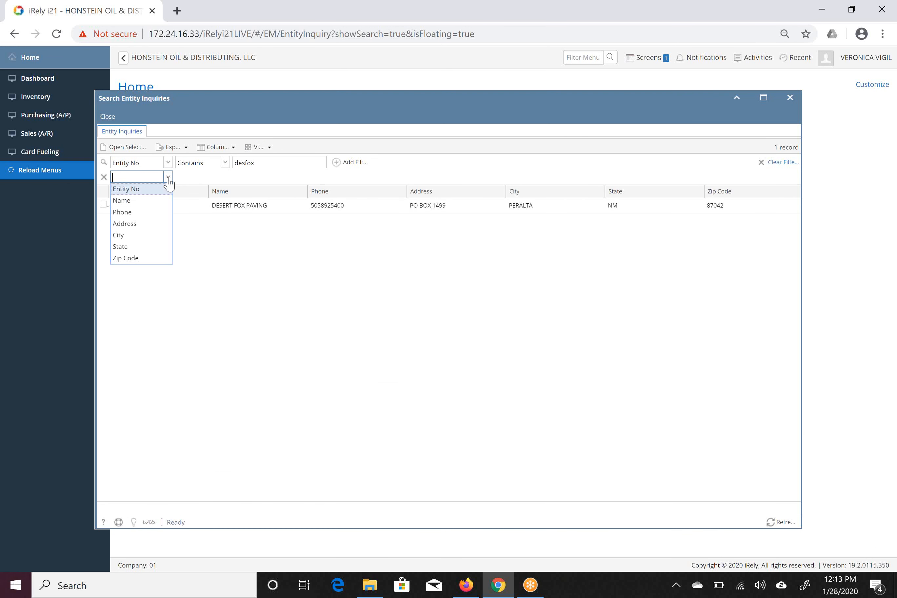
click(140, 201)
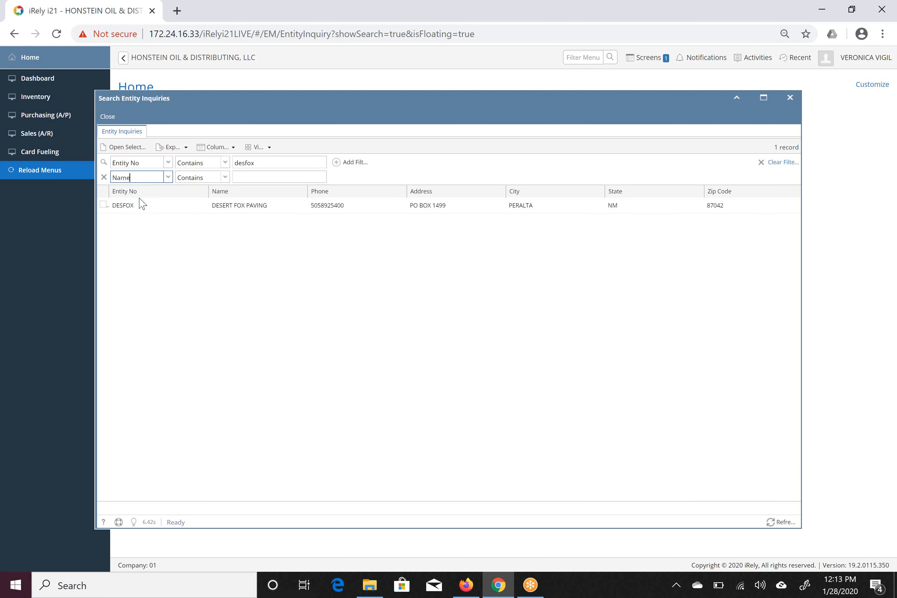
click(249, 178)
text(s)
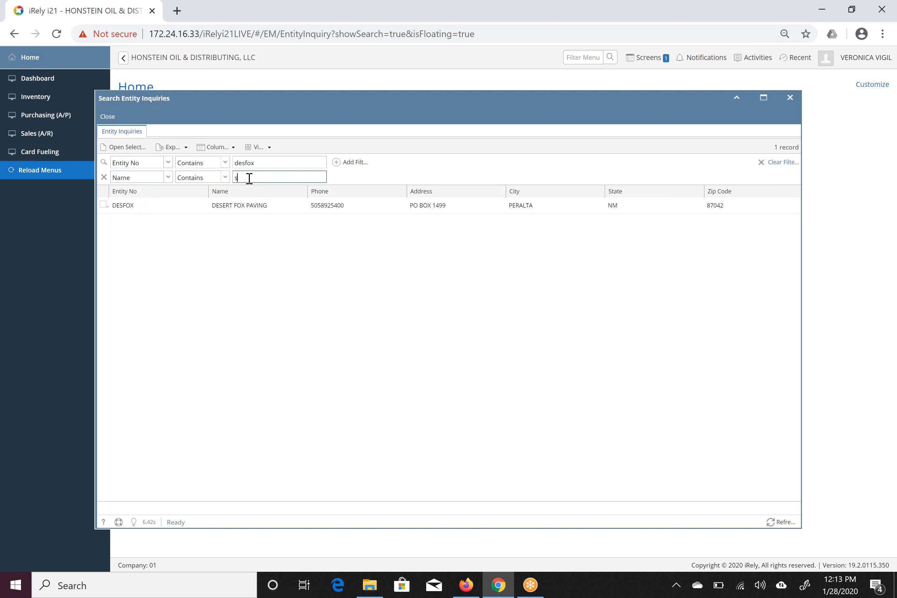
key(BackSpace)
text(desert)
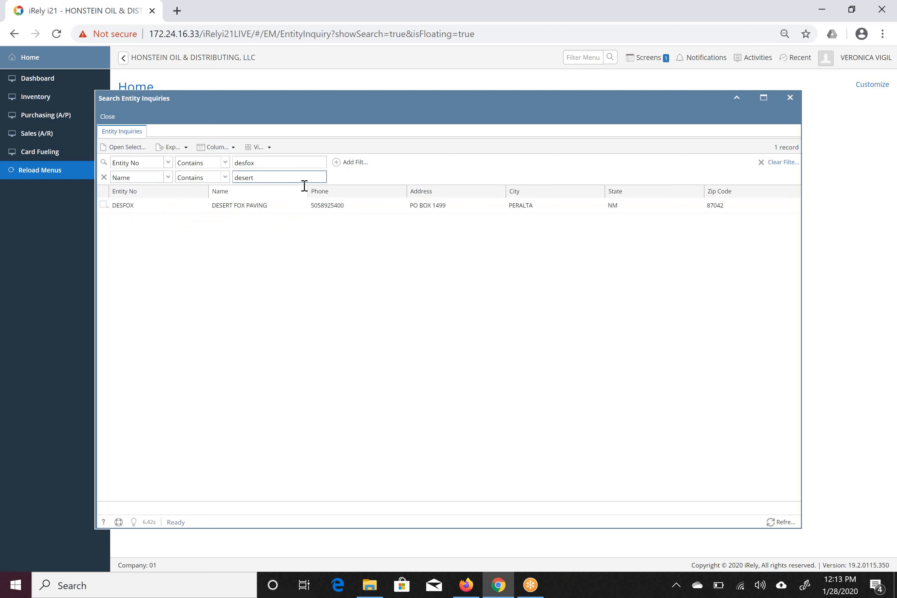
Clear the Entity No filter value so that only the Name filter applies
drag(261, 160, 191, 173)
key(BackSpace)
click(291, 179)
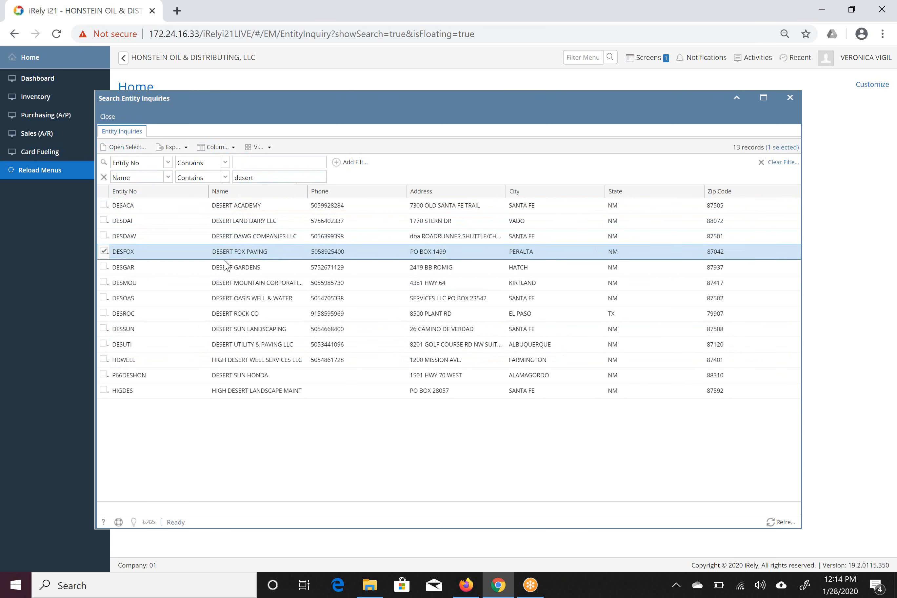
Open the entity inquiry for DESERT FOX PAVING and view its customer financial information
click(145, 257)
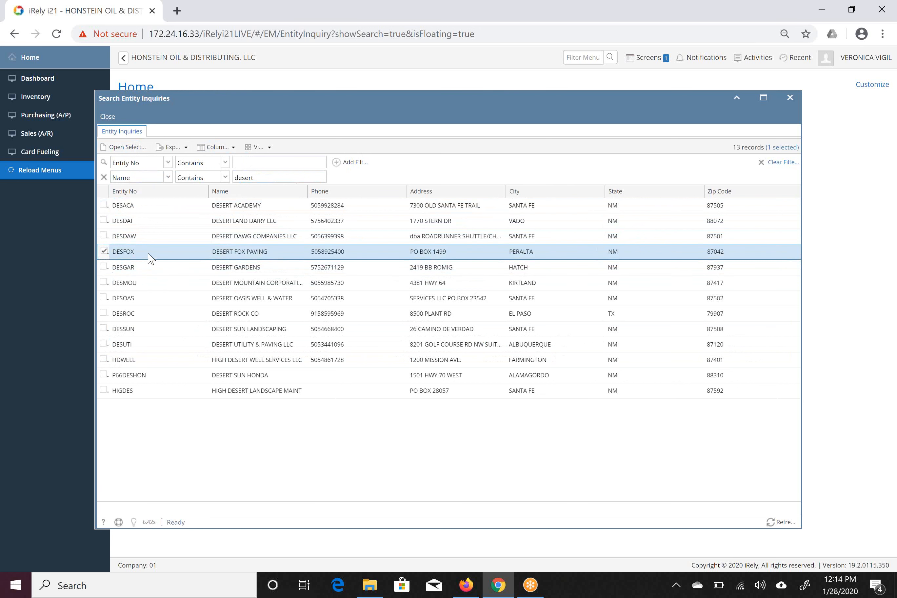
click(123, 147)
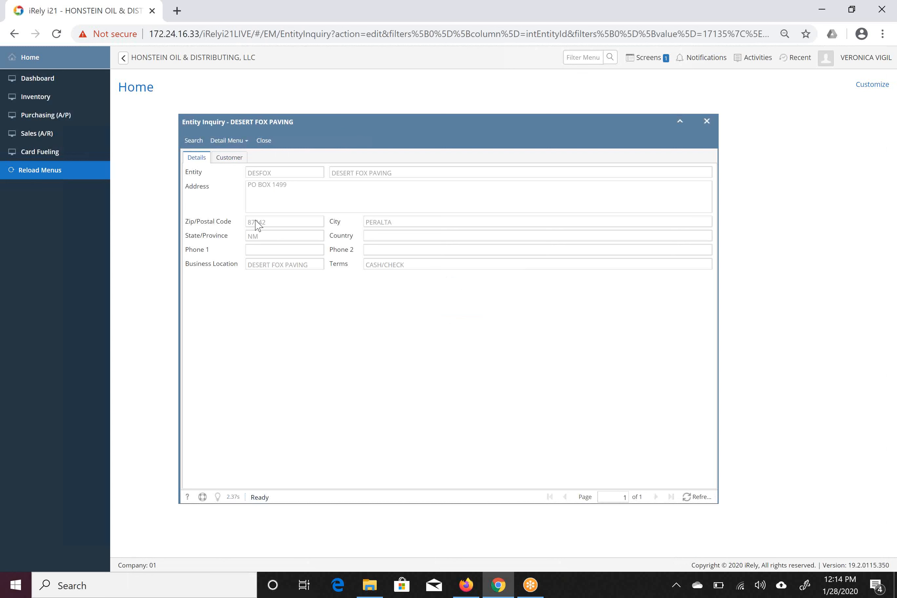
click(235, 161)
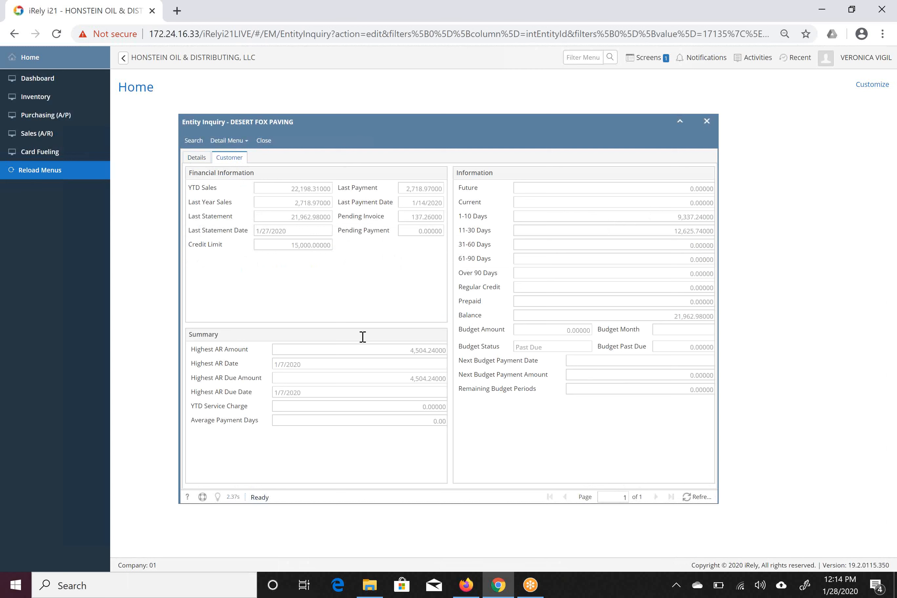
Look up Desert Fox Paving's sales history and open the first listed E10 invoice dated 1/28/2020
click(247, 147)
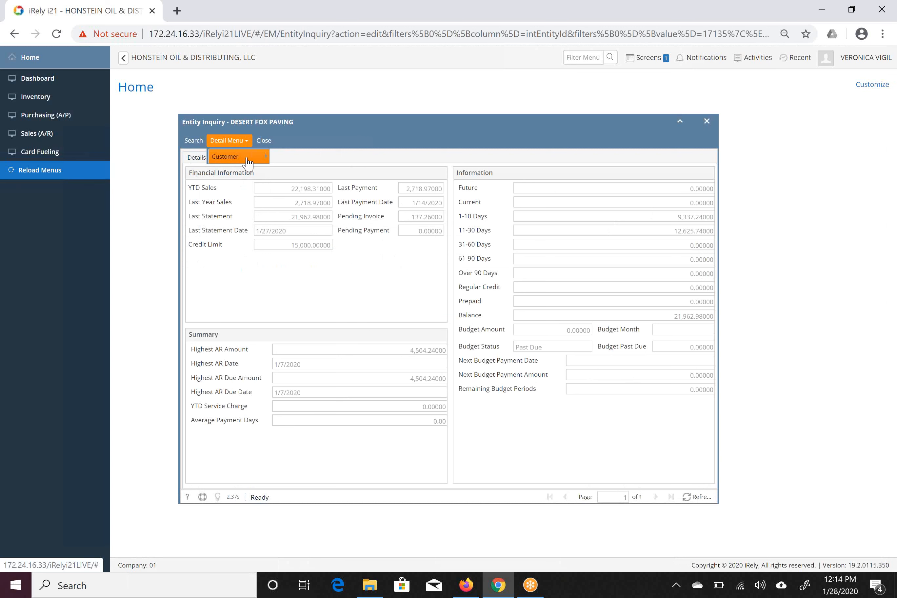
mouse_move(248, 164)
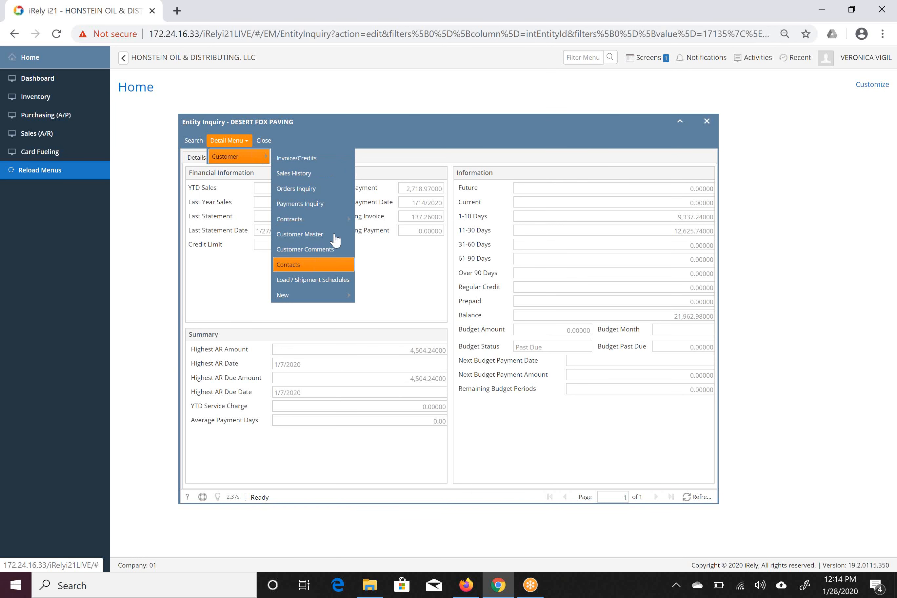
click(303, 175)
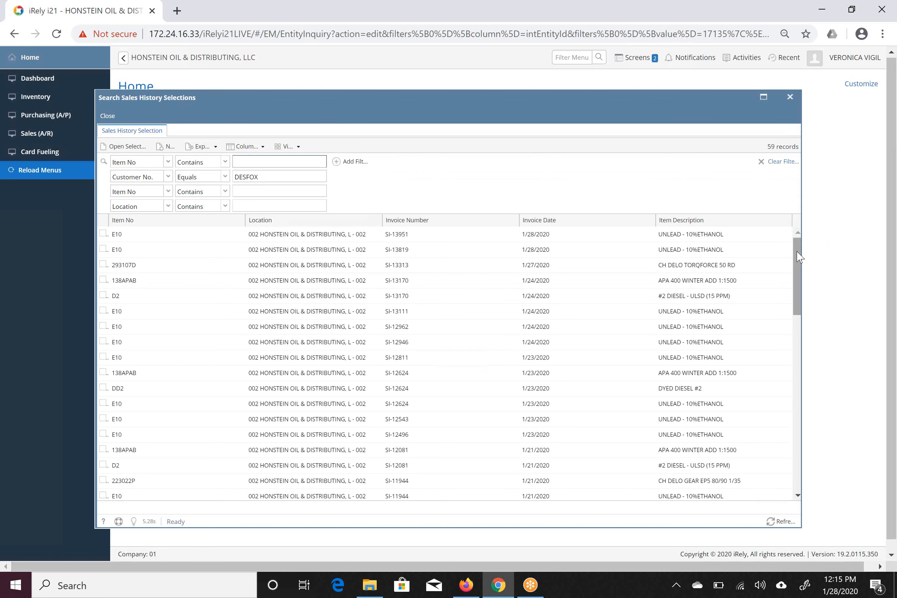
drag(798, 258, 817, 216)
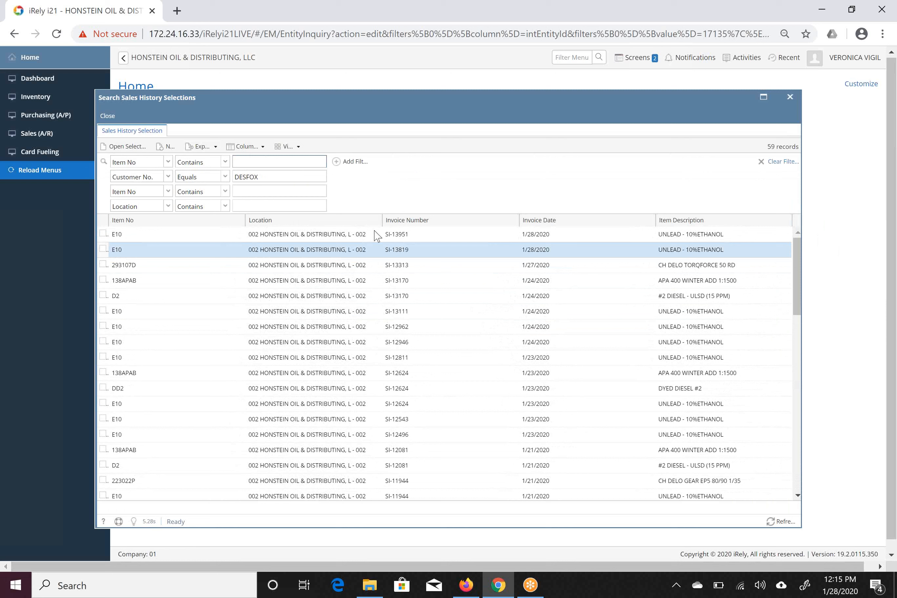
click(402, 236)
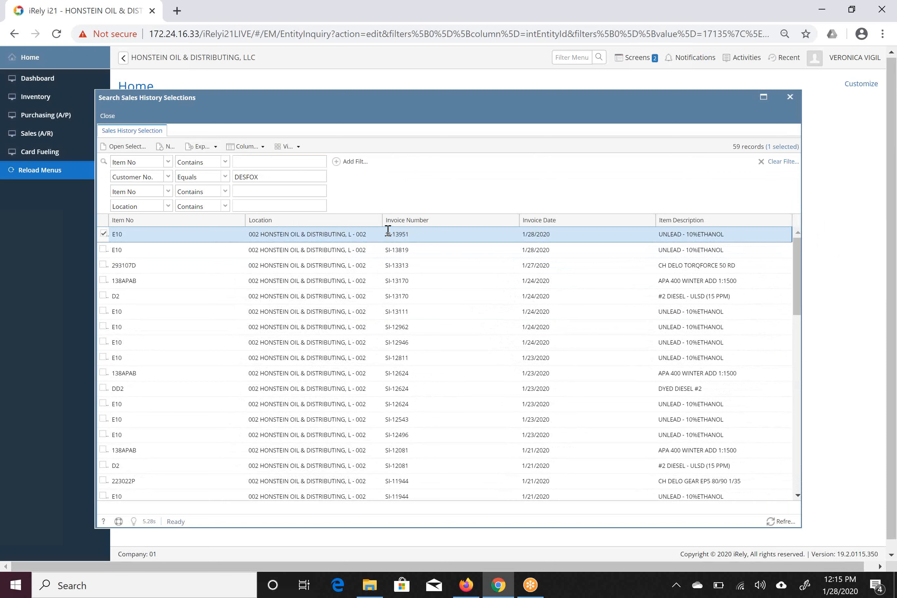
click(128, 148)
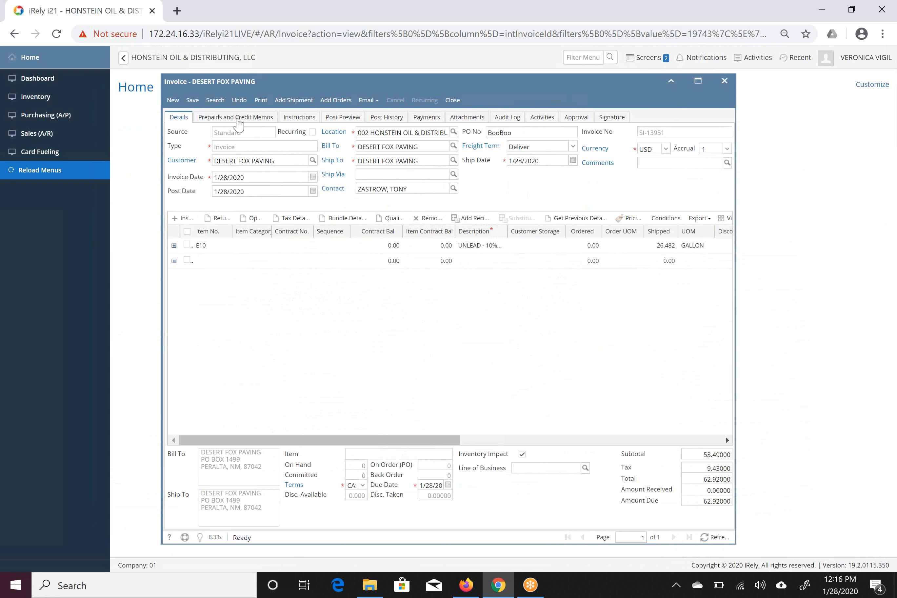
Generate the invoice's printable report, preview it with Save as PDF as the destination, and cancel the print dialog
click(264, 102)
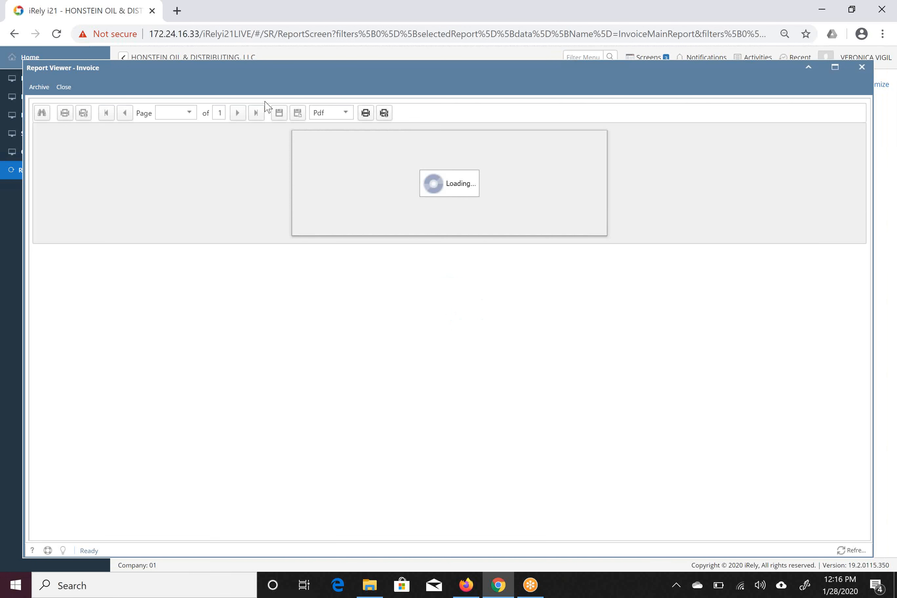
click(368, 114)
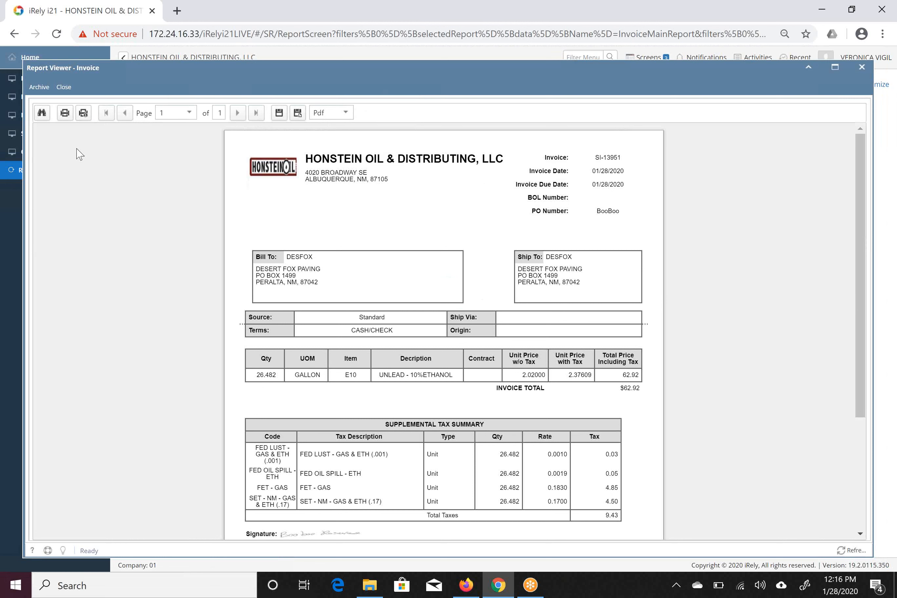
click(85, 117)
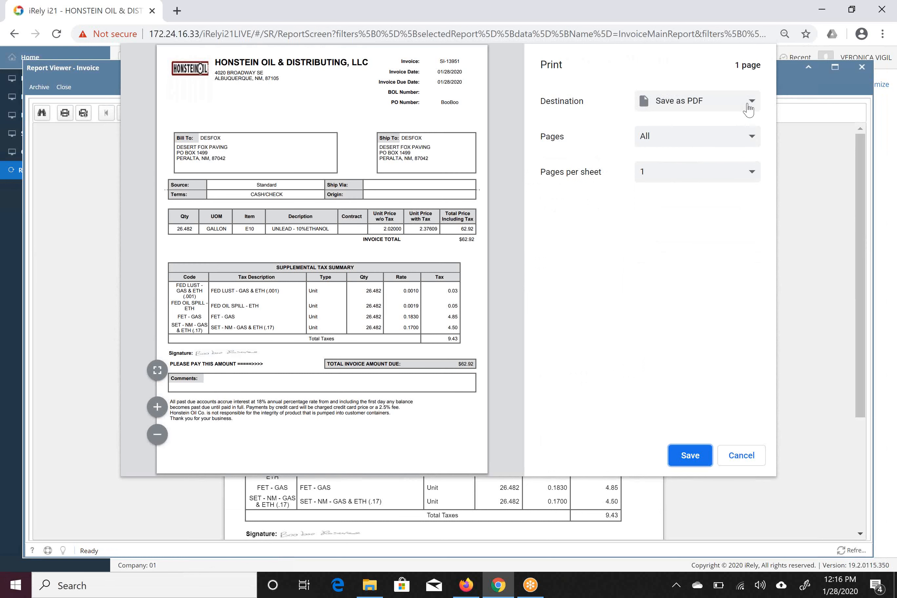
click(691, 456)
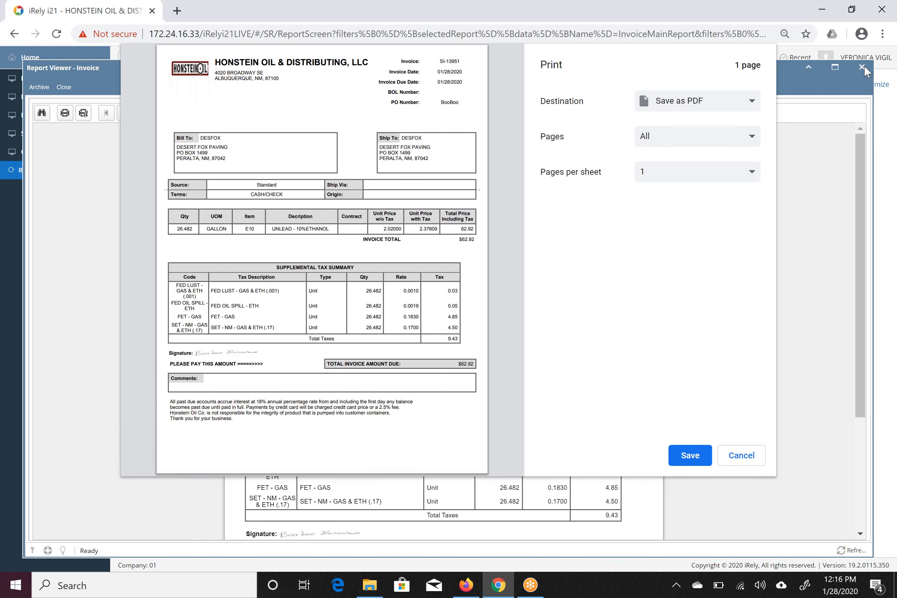
click(742, 456)
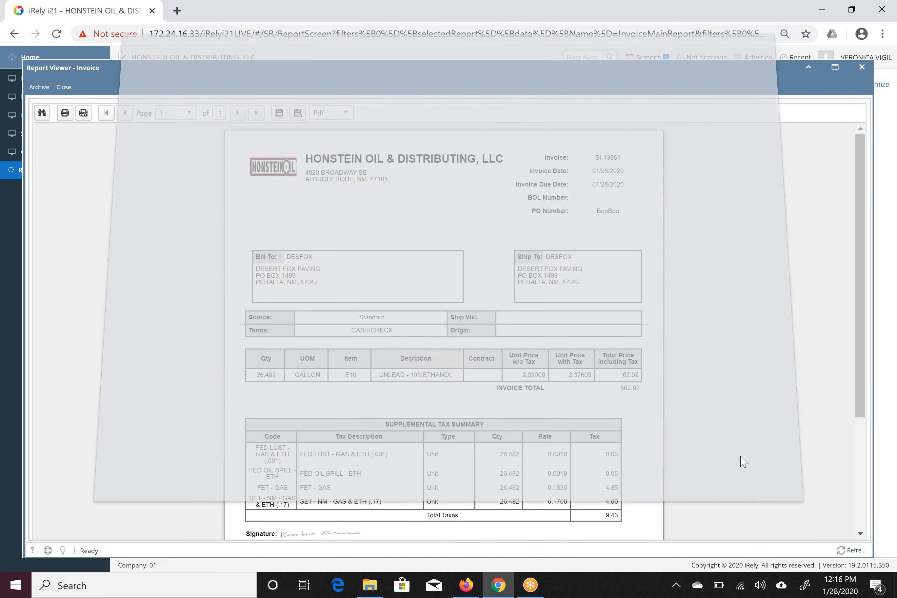
Close the report viewer, the invoice and the Desert Fox Paving entity inquiry
click(863, 68)
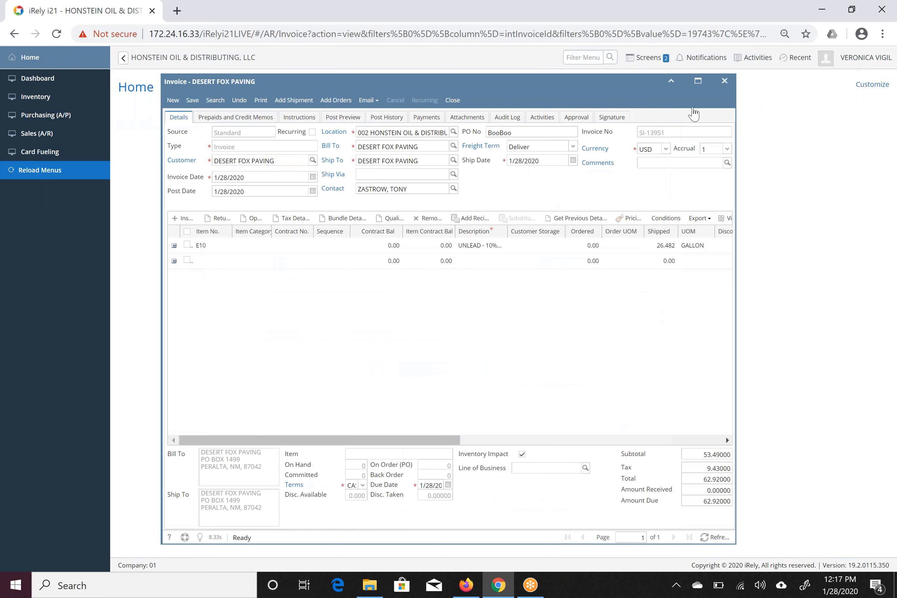
click(722, 83)
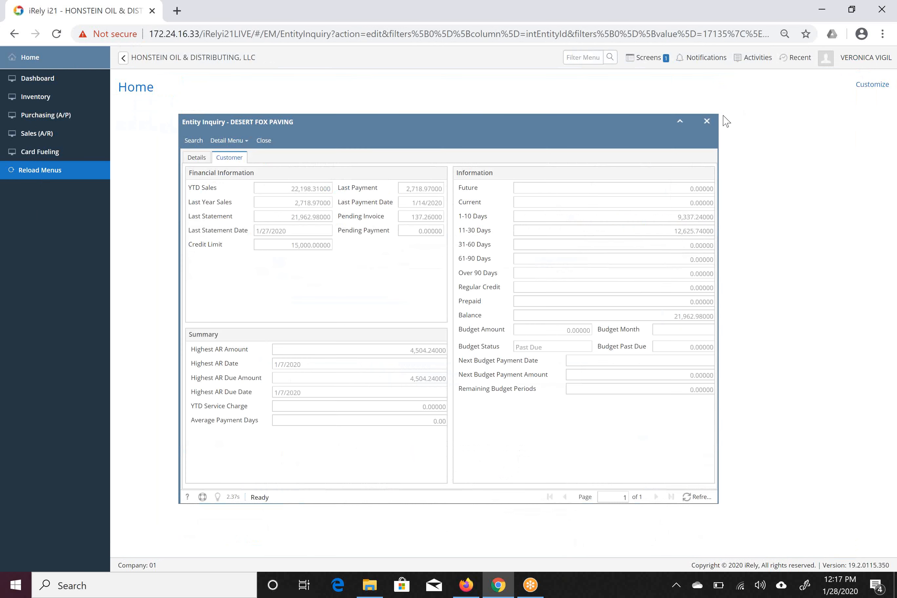
click(707, 123)
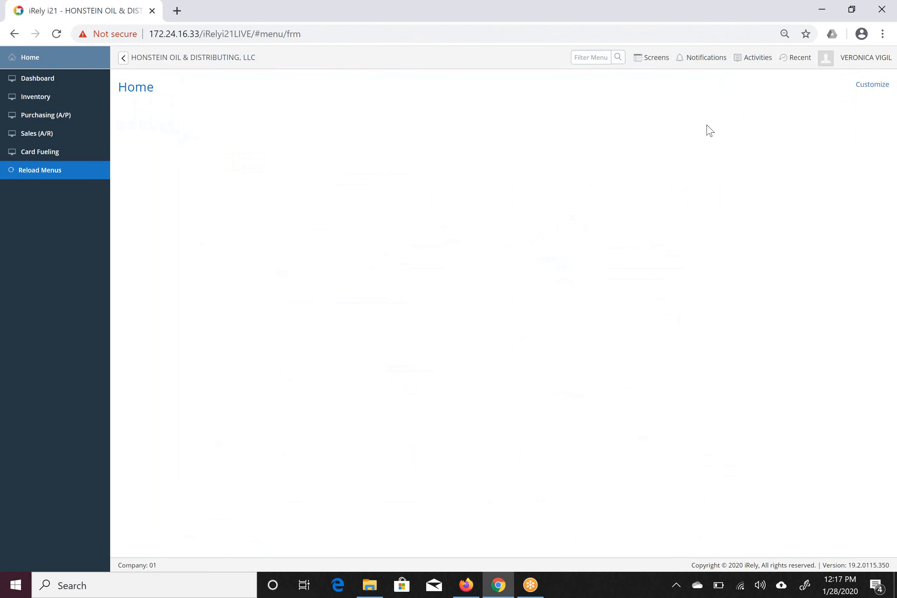
Open the Customer Inquiry report in Sales (A/R) and set its Customer Name filter to LOS ALAMOS COUNTY
click(53, 140)
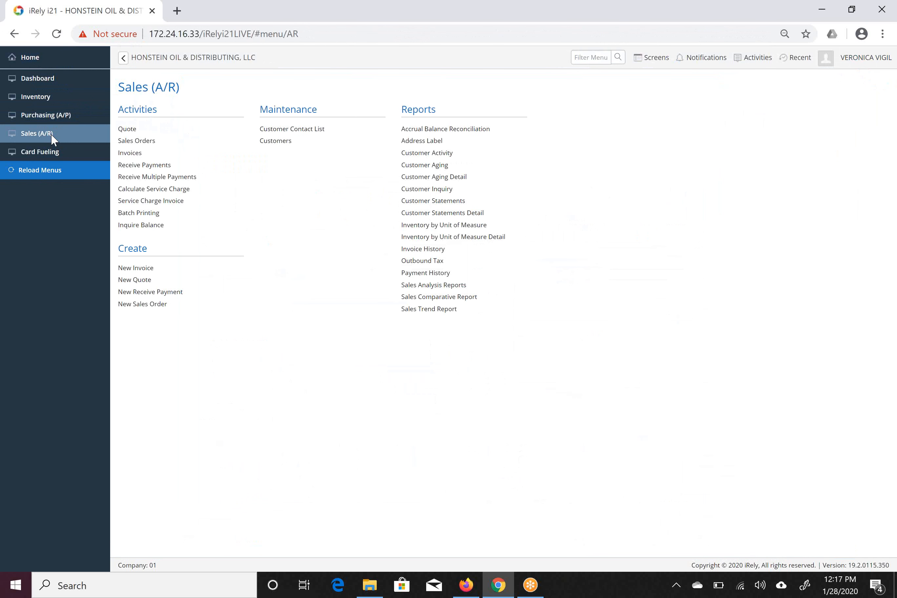
click(414, 190)
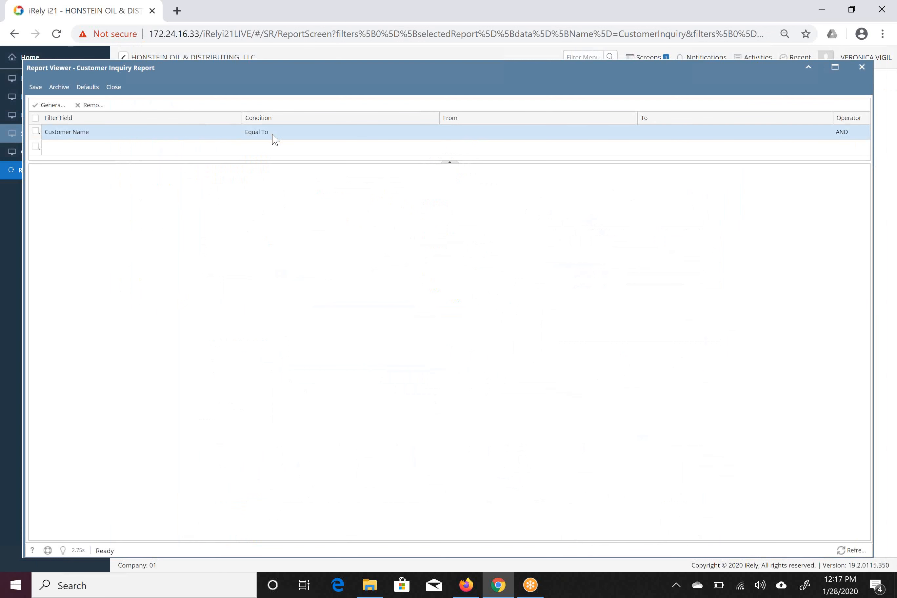
click(490, 131)
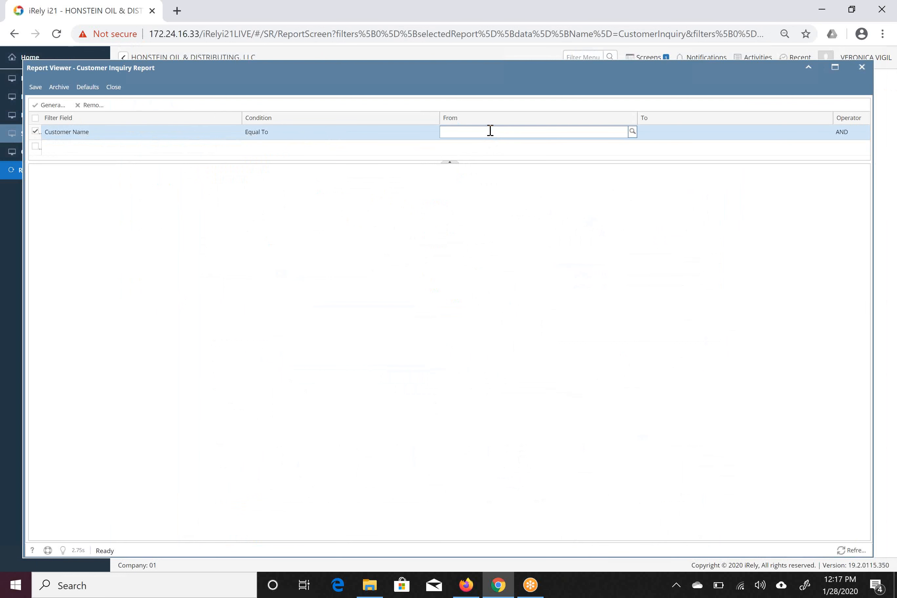
text(los alamos)
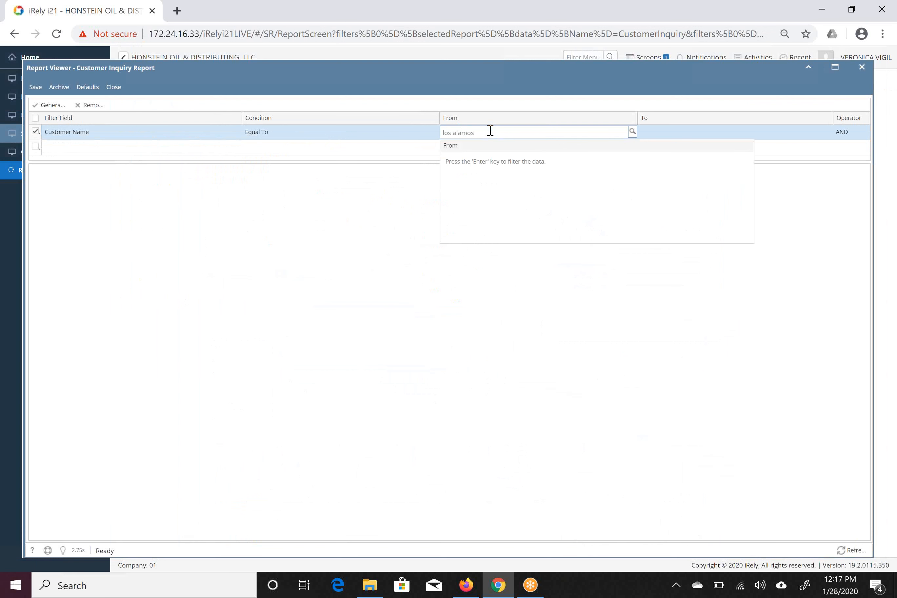
key(Return)
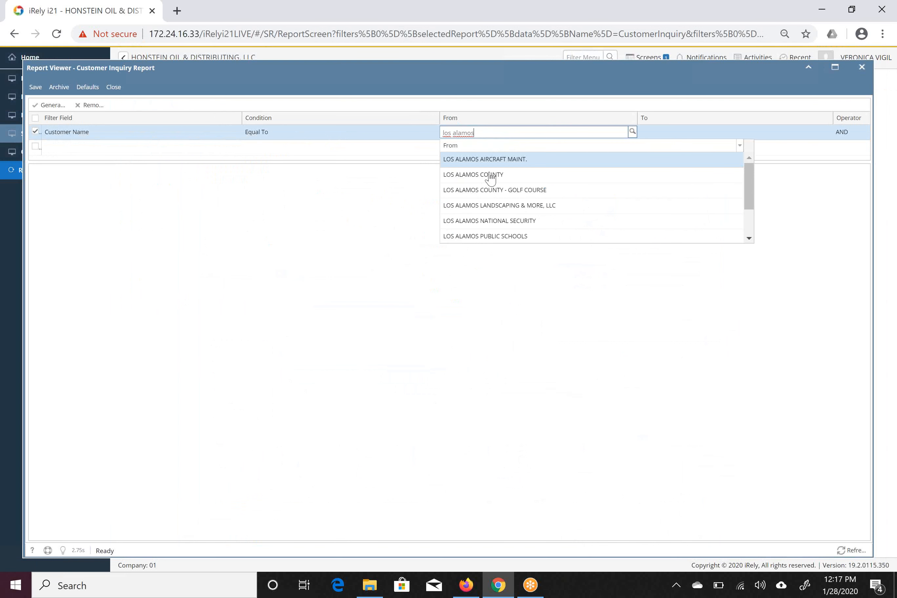
click(506, 179)
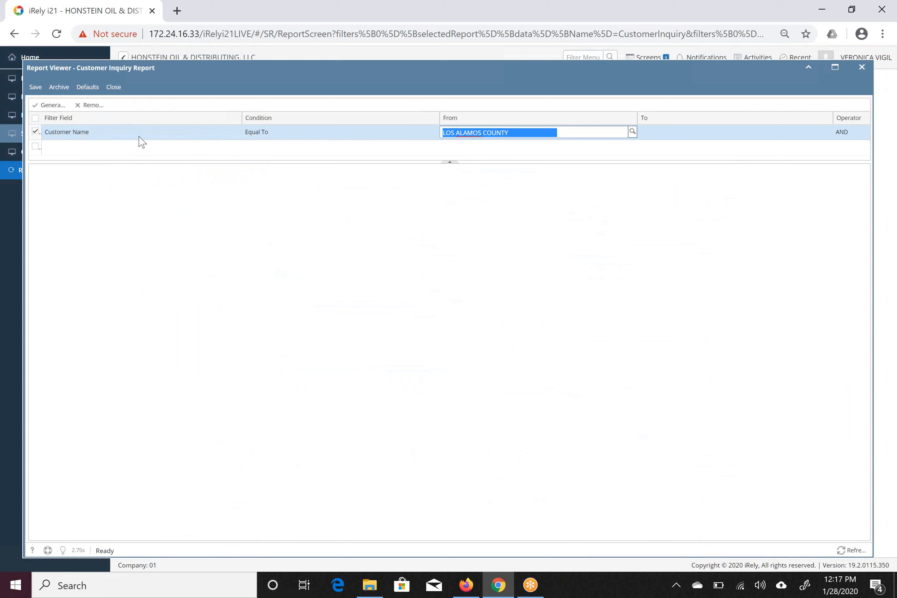
click(113, 150)
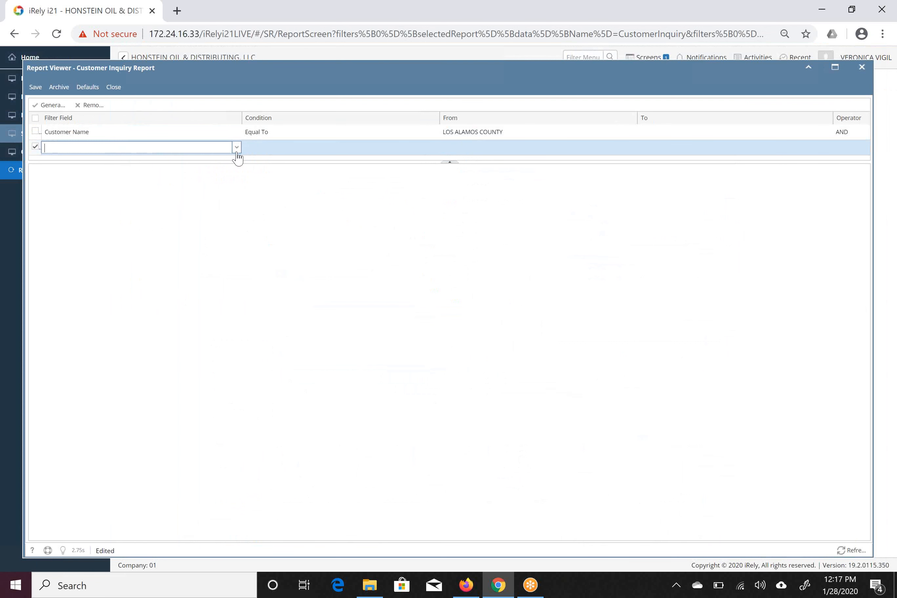
click(237, 147)
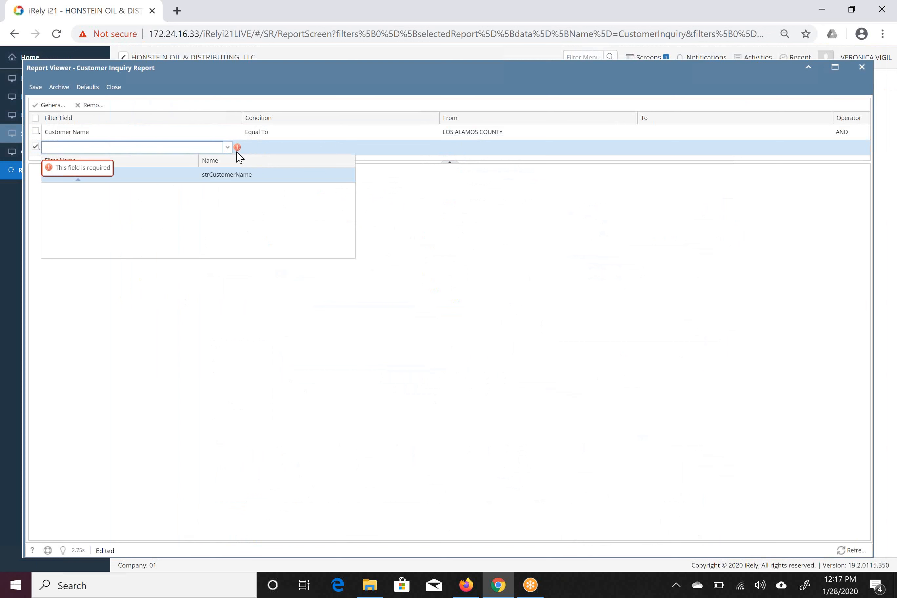
click(368, 225)
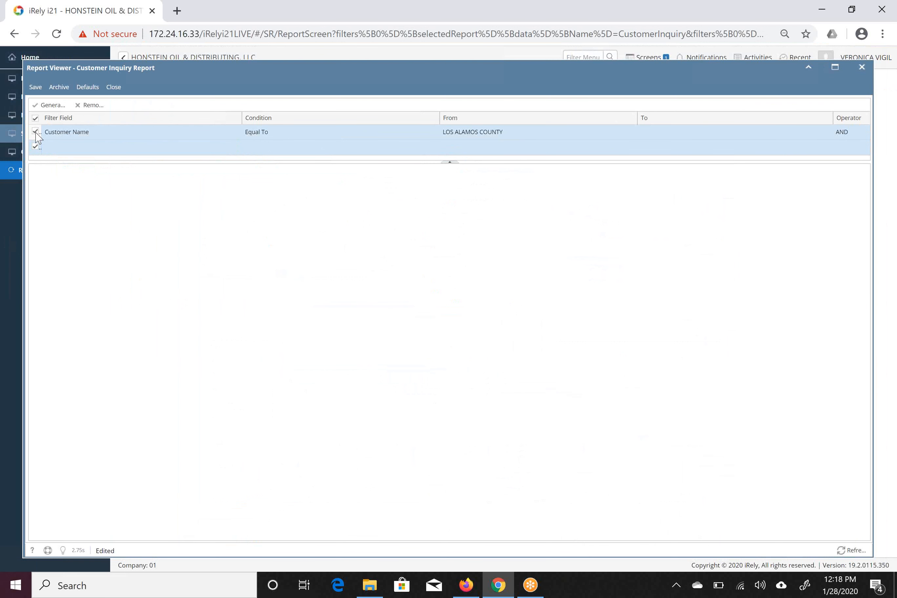
Generate the Customer Inquiry report for LOS ALAMOS COUNTY, review it through the Credit Summary, and close the viewer without saving changes
click(48, 106)
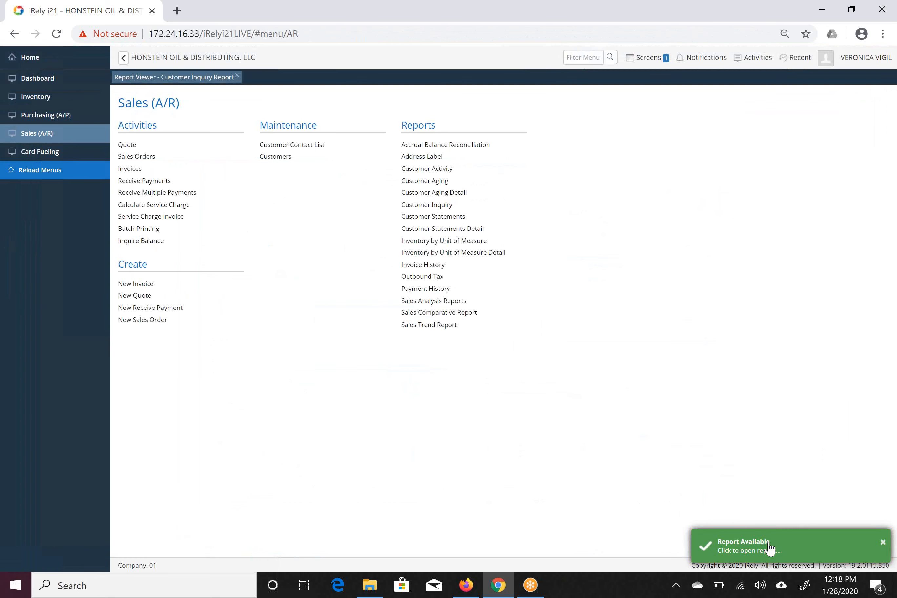
click(769, 548)
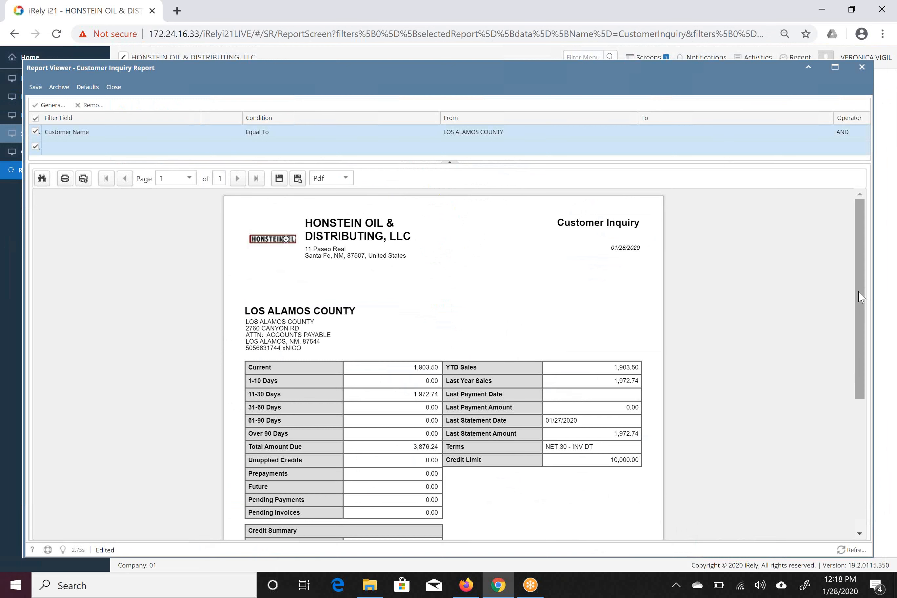
drag(861, 297, 889, 363)
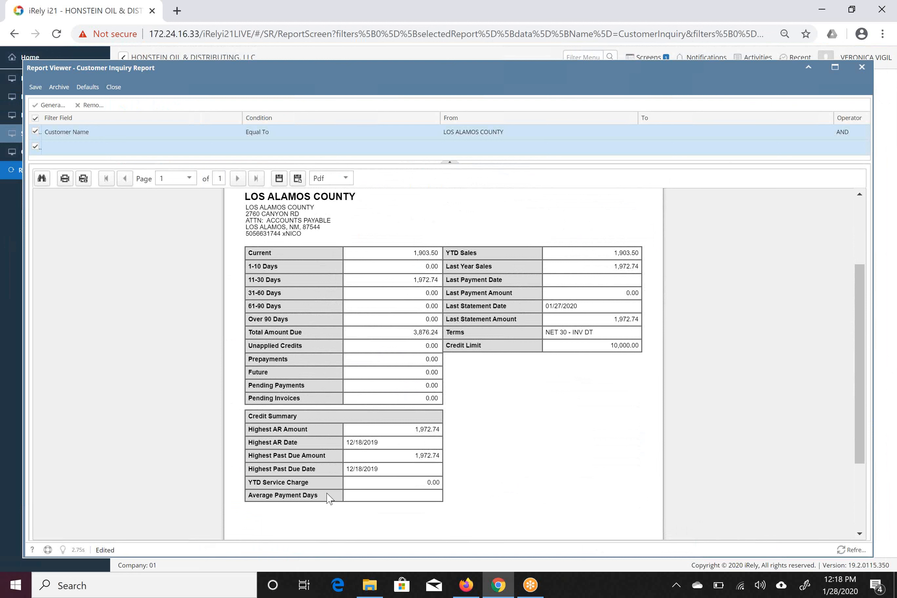
click(863, 68)
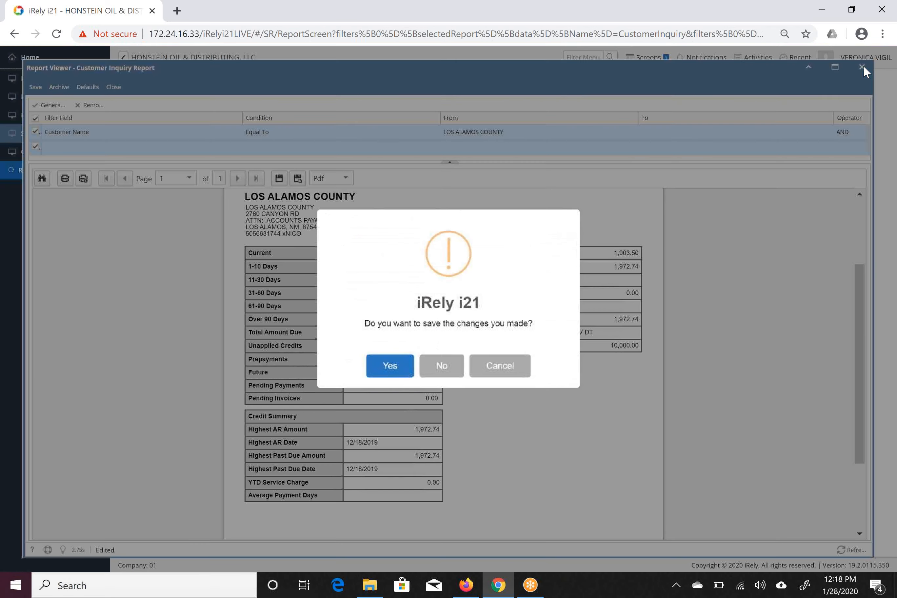
click(448, 364)
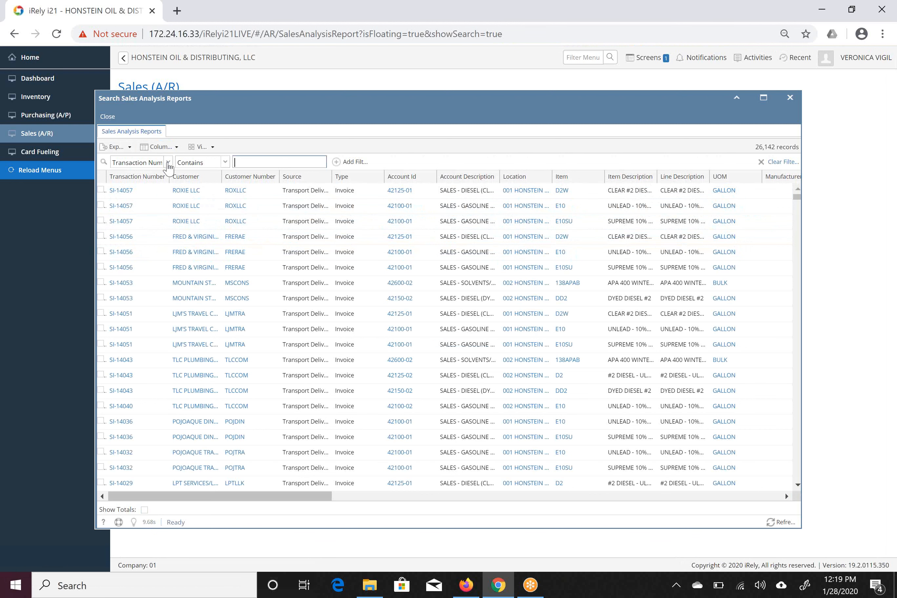
Filter the Sales Analysis Reports records to those whose Customer Number contains Desert Fox Paving's customer code
click(169, 163)
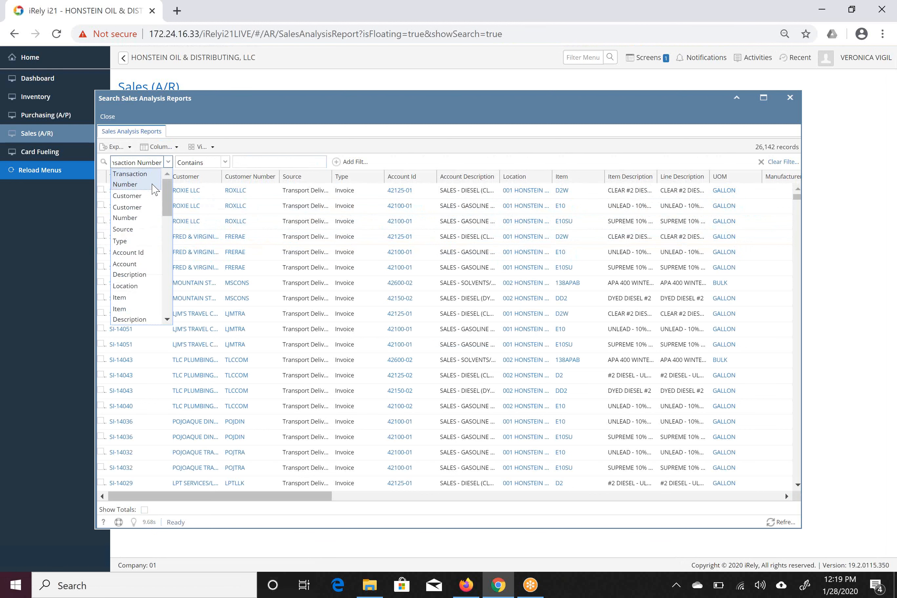
click(168, 164)
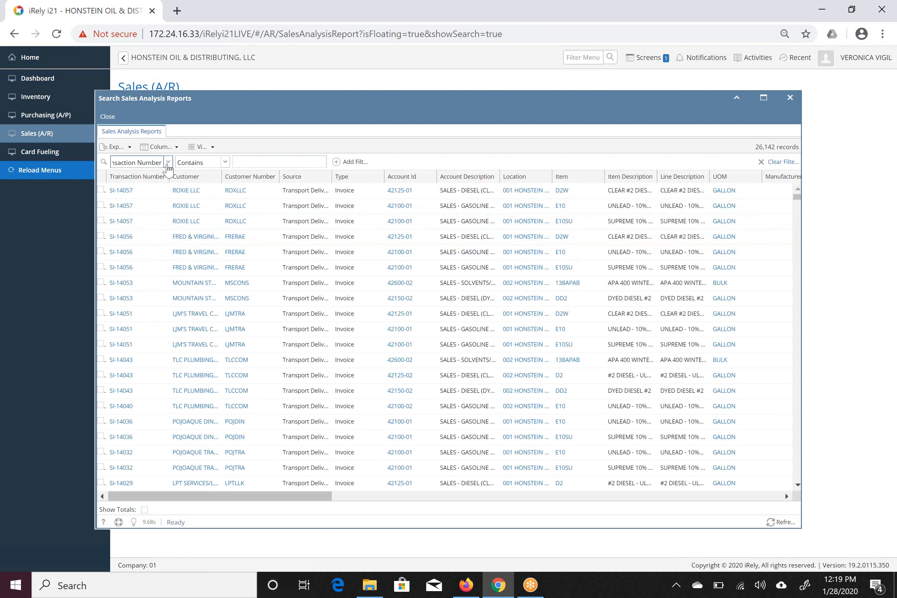
click(169, 165)
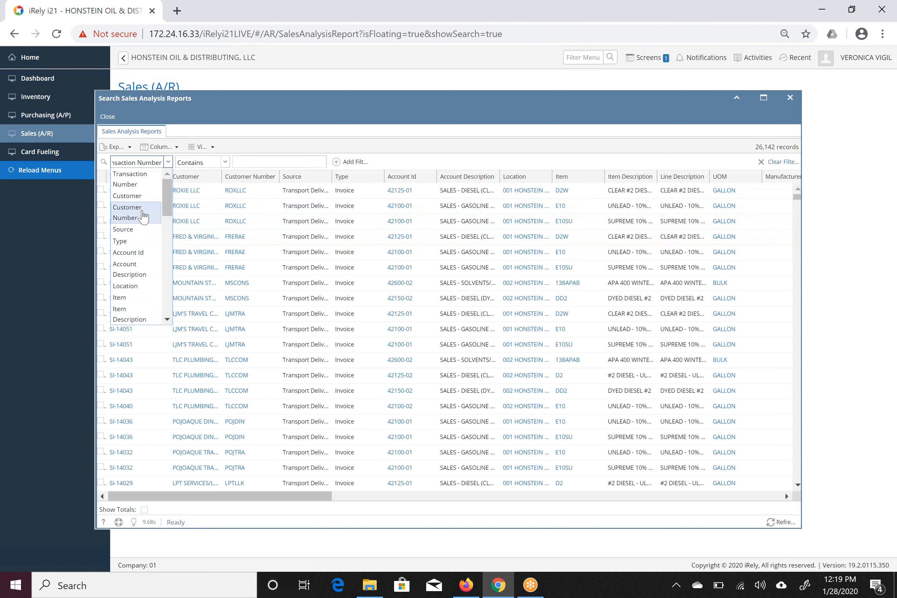
click(144, 216)
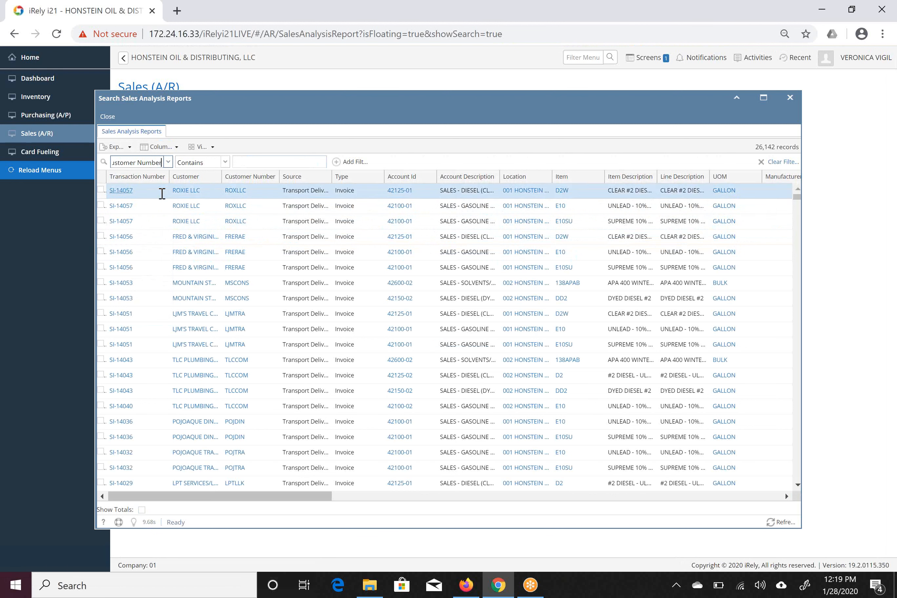
click(269, 163)
text(desfox)
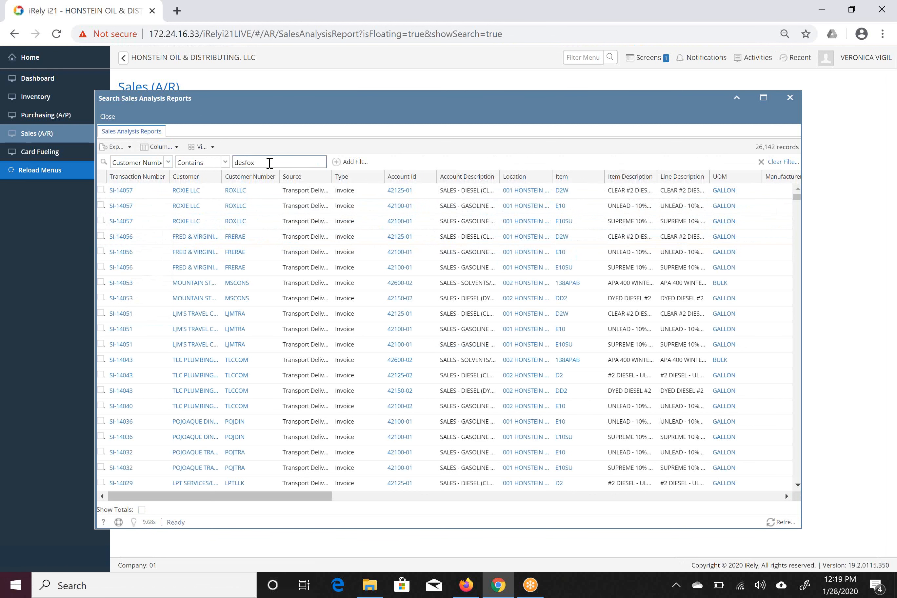
key(Return)
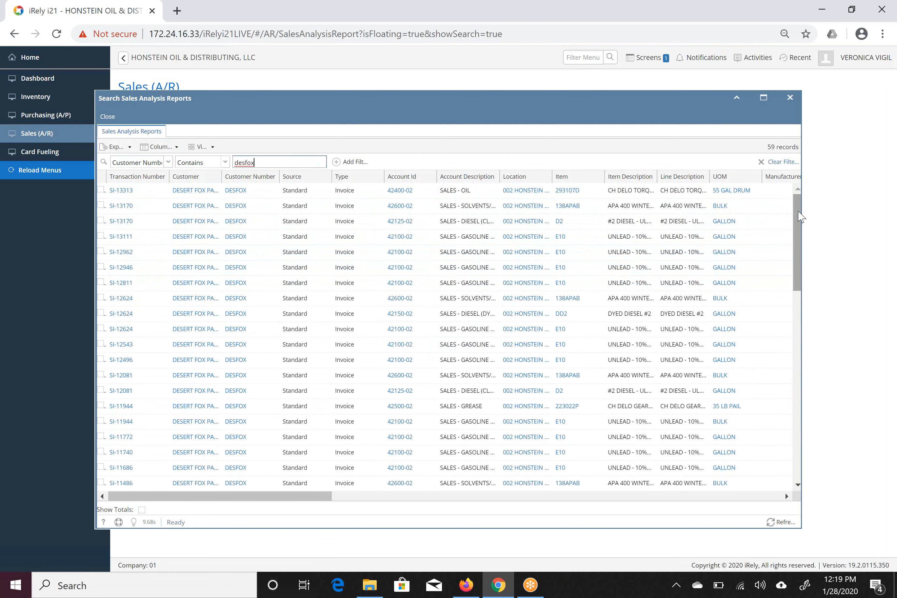
Open Desert Fox Paving's D2 diesel invoice dated 1/3/2020 from the filtered records, review its details, and close it
drag(799, 289, 813, 391)
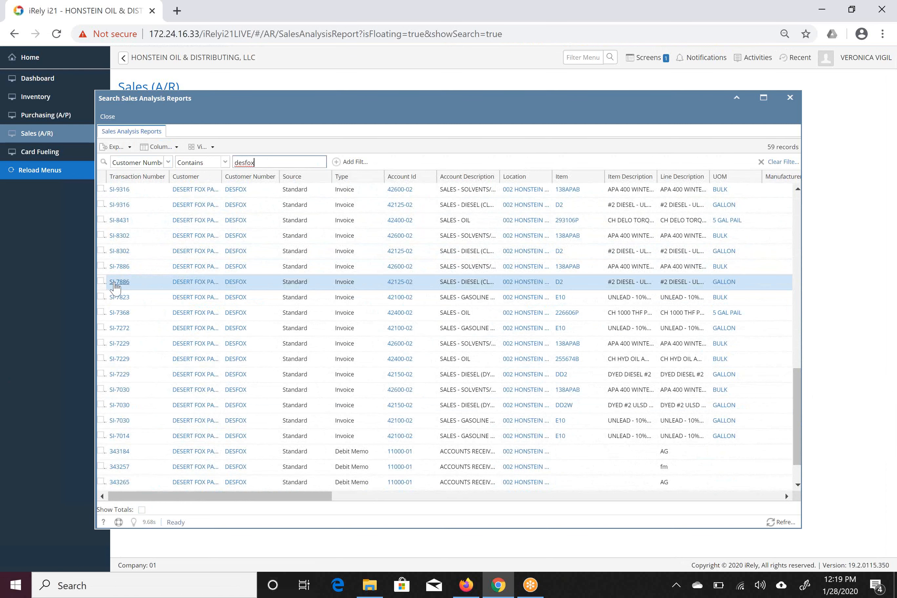
click(114, 284)
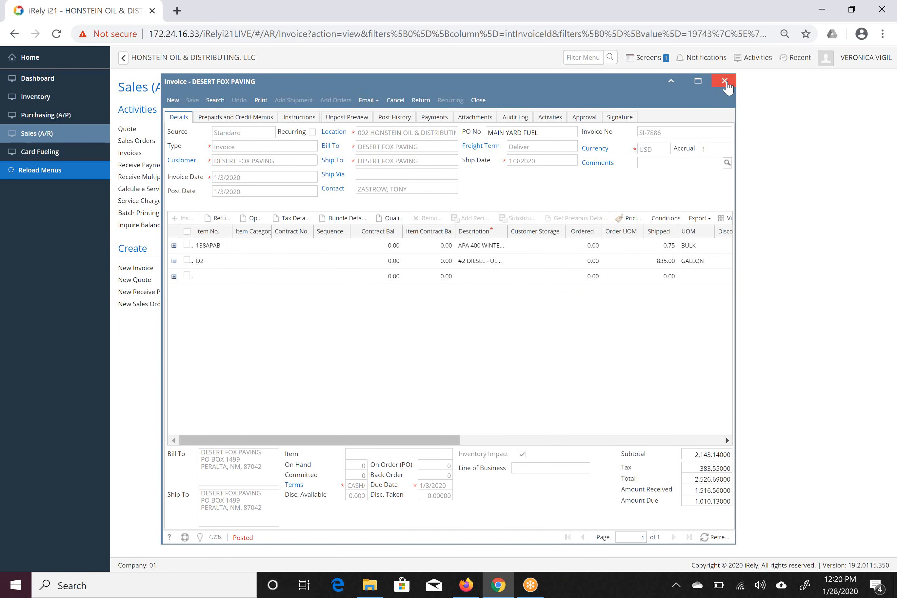
click(725, 82)
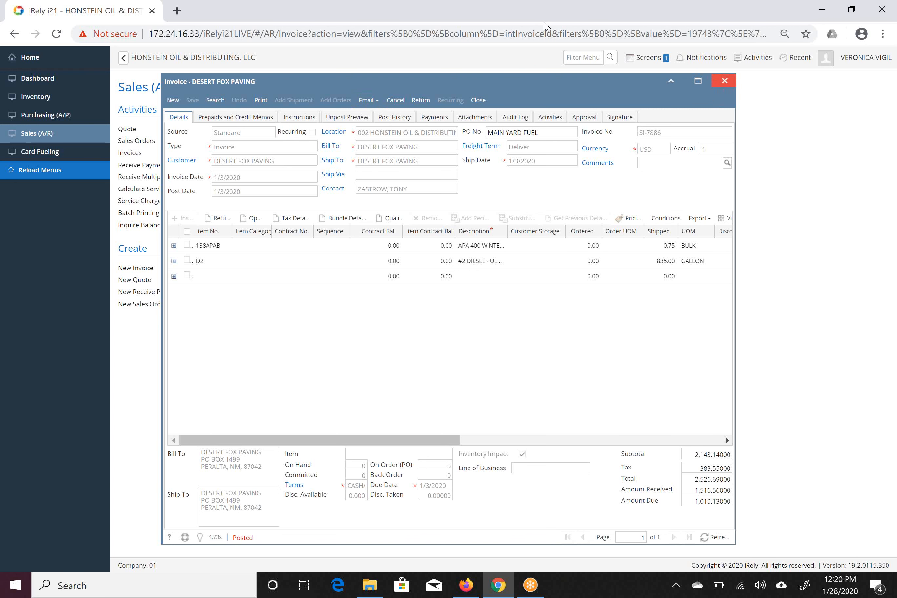